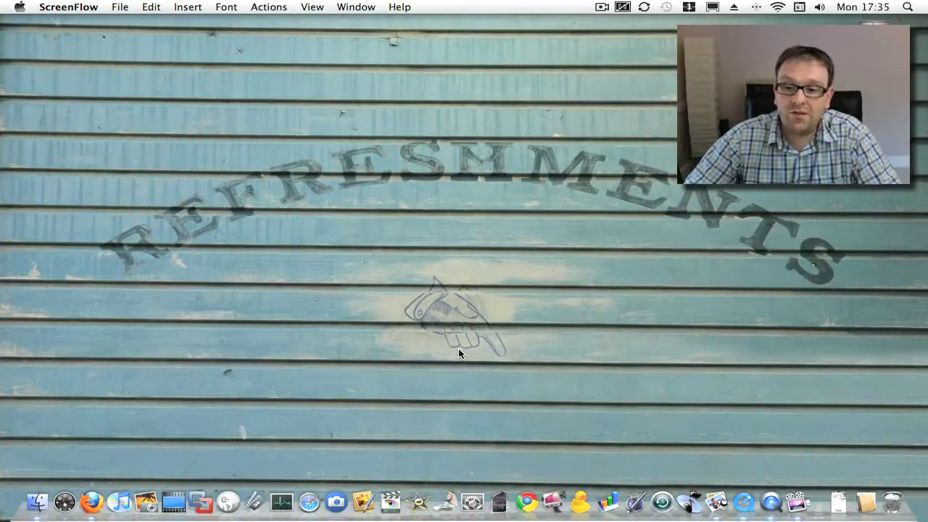
# Launch VGA2USB, record a movie of the connected iPad's screen and quit the program when the recording is stopped
pyautogui.click(908, 7)
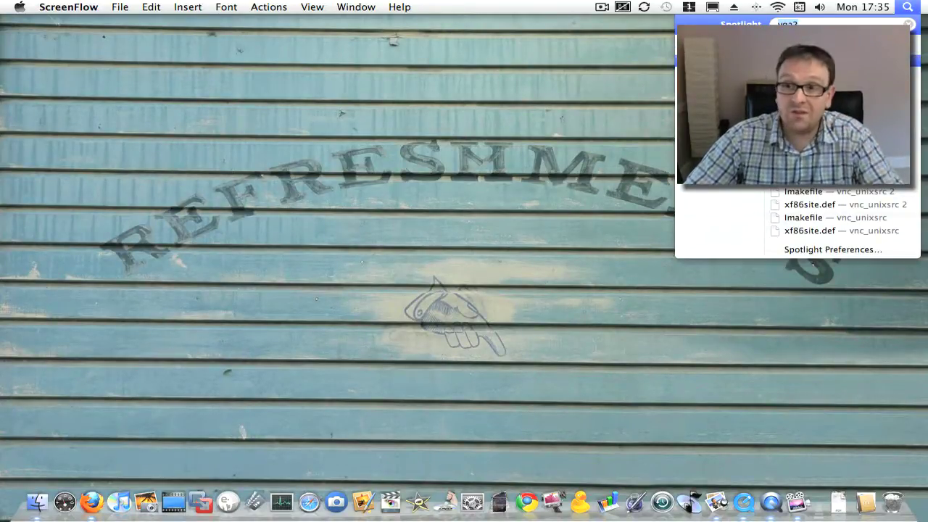
pyautogui.press('Return')
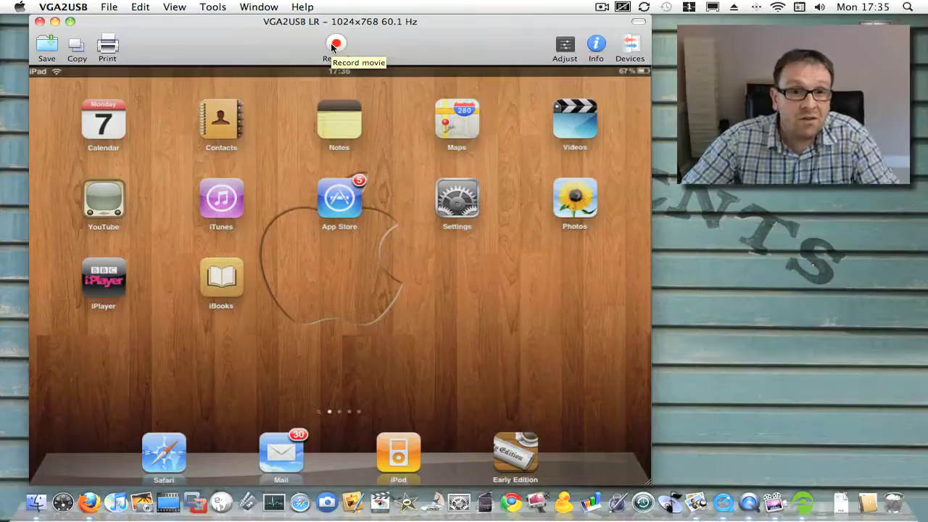
pyautogui.click(335, 45)
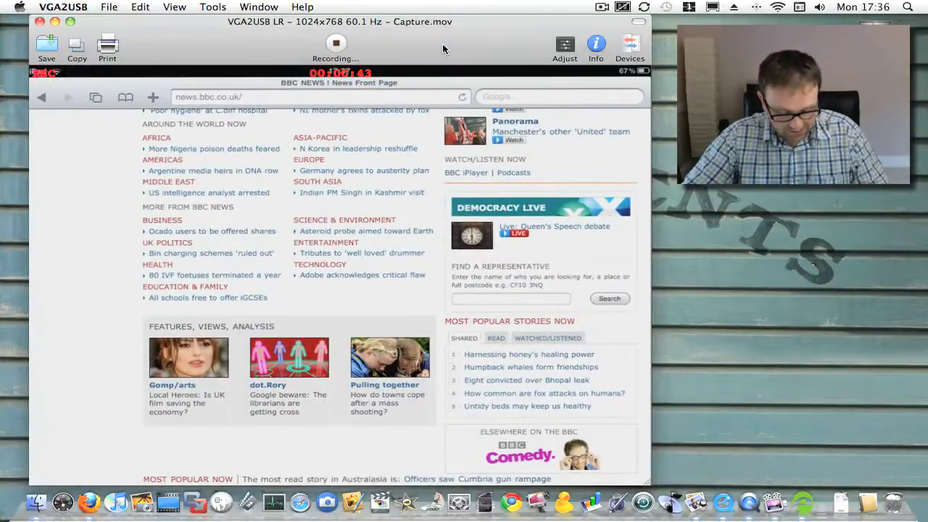
pyautogui.click(337, 45)
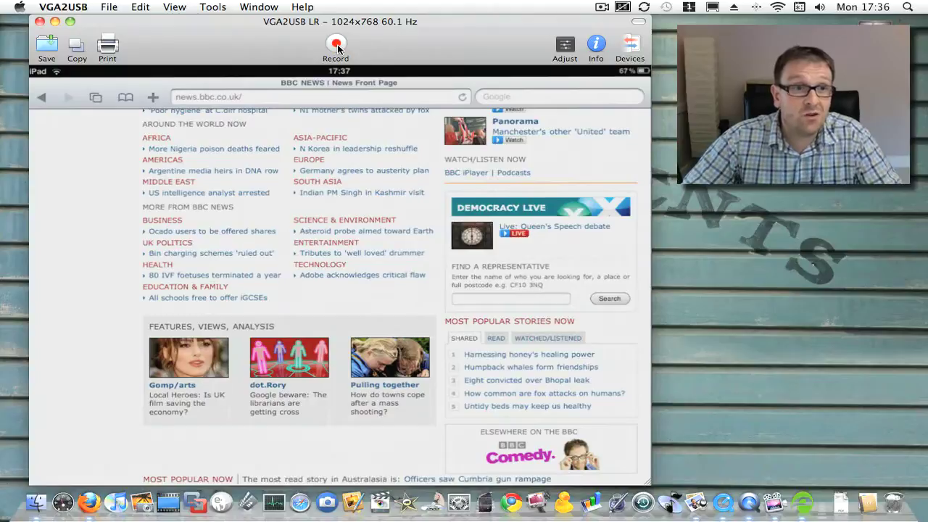
pyautogui.click(104, 5)
pyautogui.moveTo(78, 6)
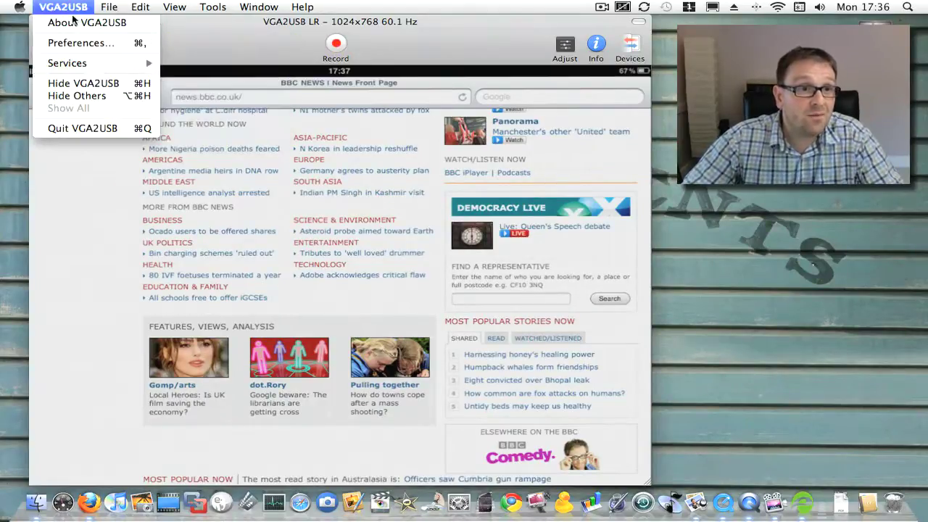
pyautogui.click(87, 128)
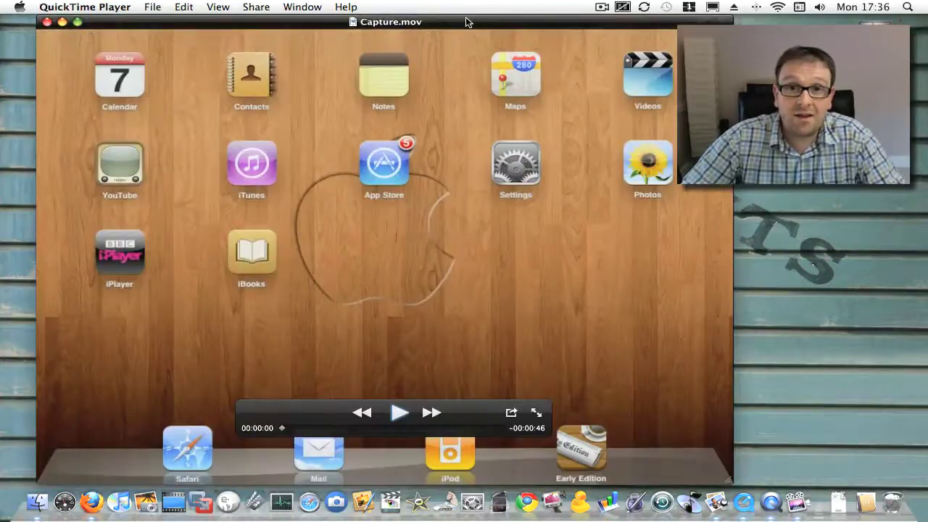
# Play back part of the captured movie Capture.mov in QuickTime Player, pause it and close the movie
pyautogui.moveTo(466, 21); pyautogui.dragTo(450, 22)
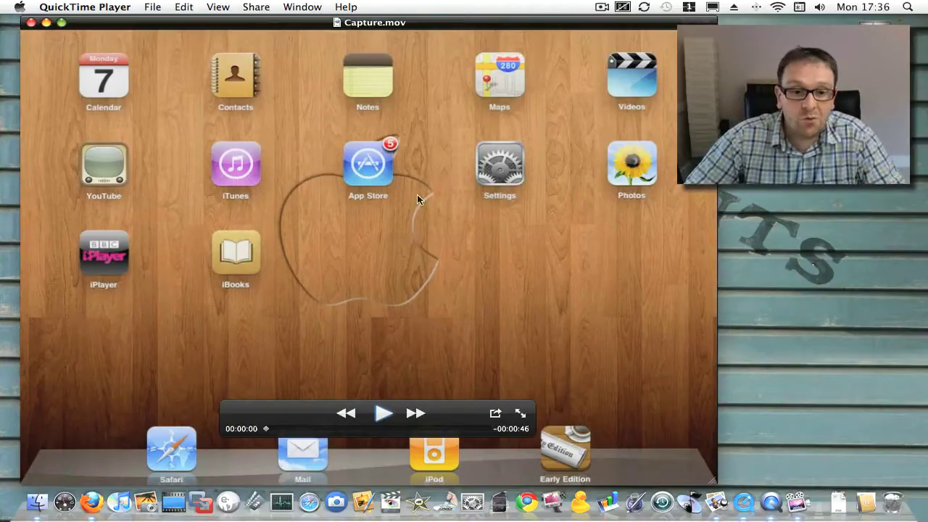
pyautogui.click(381, 413)
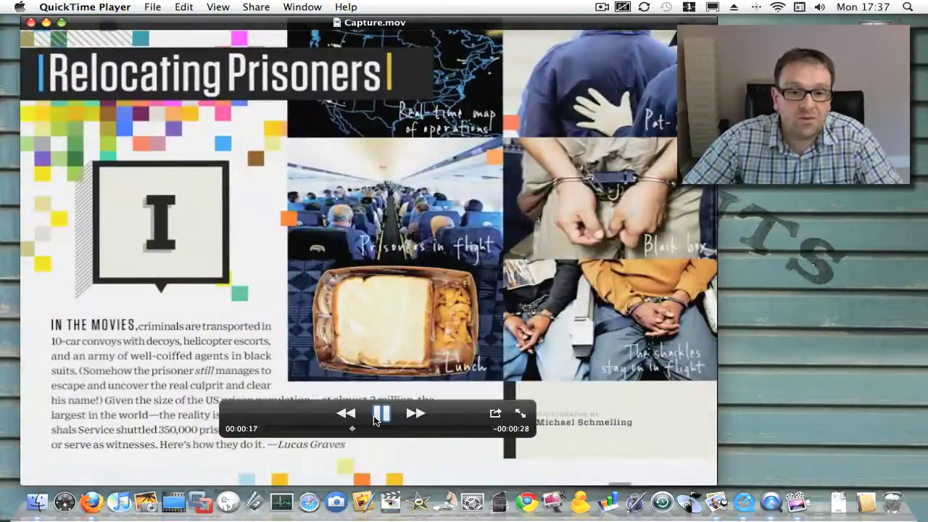
pyautogui.click(375, 419)
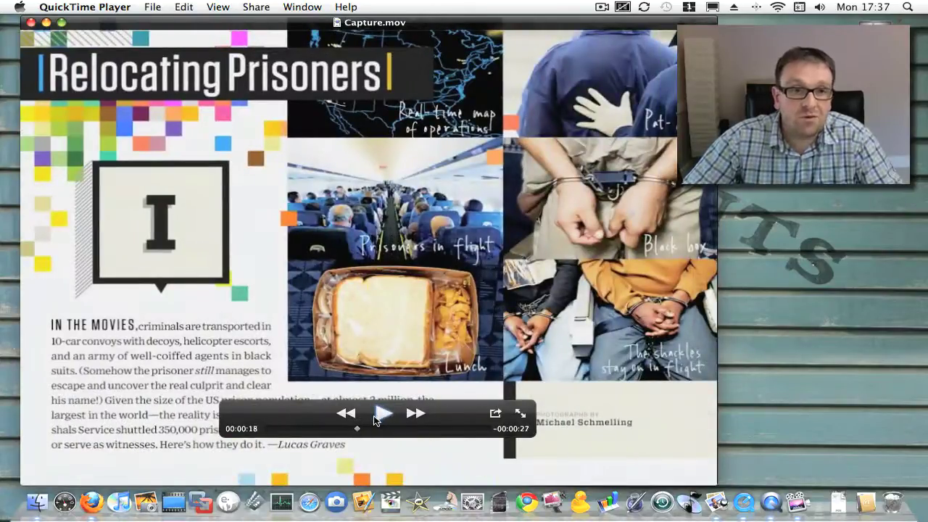
pyautogui.click(30, 23)
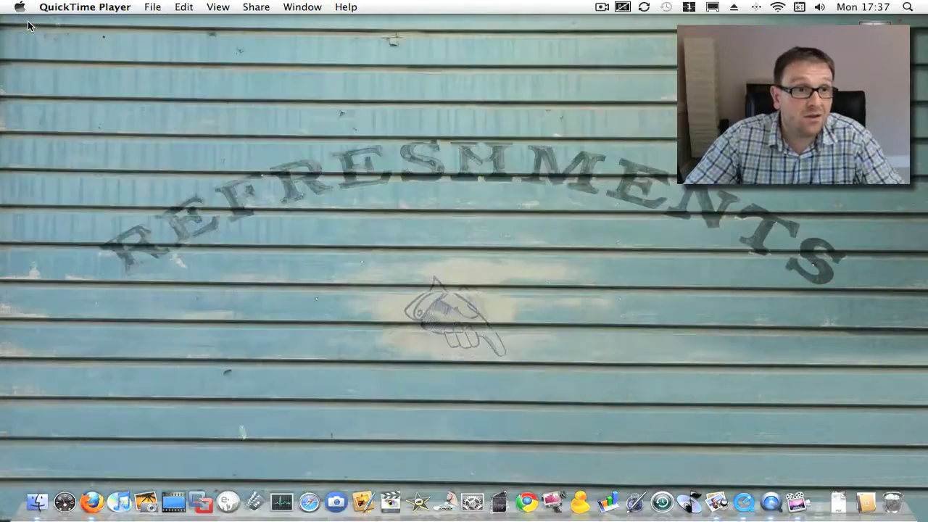
# Reopen VGA2USB and enable automatic offset (brightness) and gain (contrast) adjustment for the captured iPad image
pyautogui.click(907, 7)
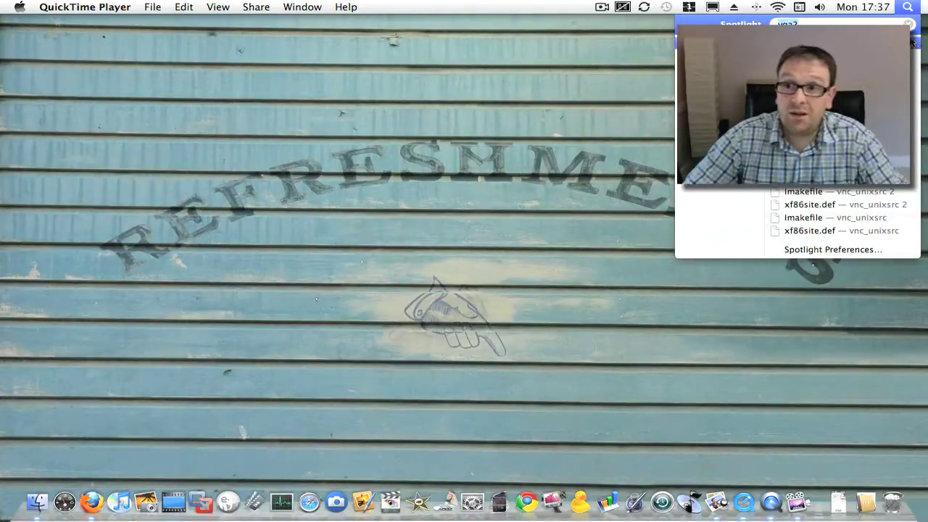
pyautogui.click(915, 61)
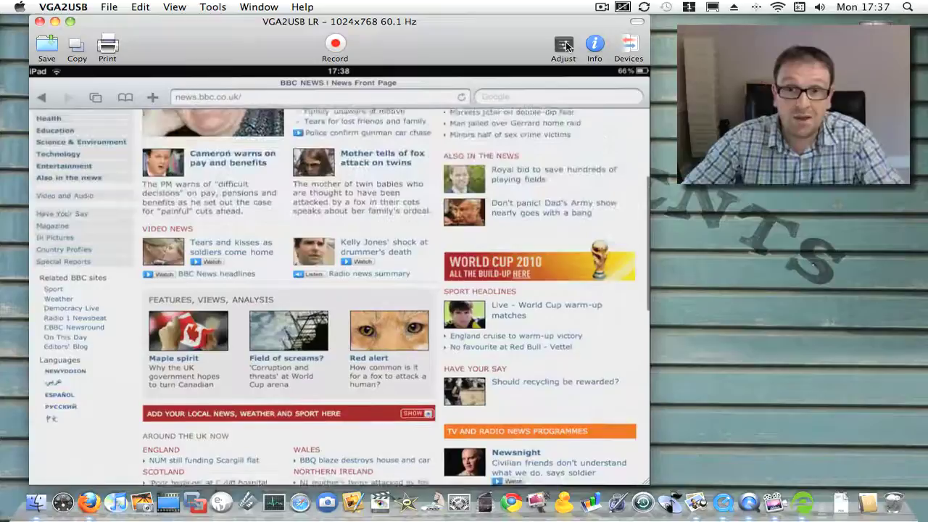
pyautogui.click(564, 45)
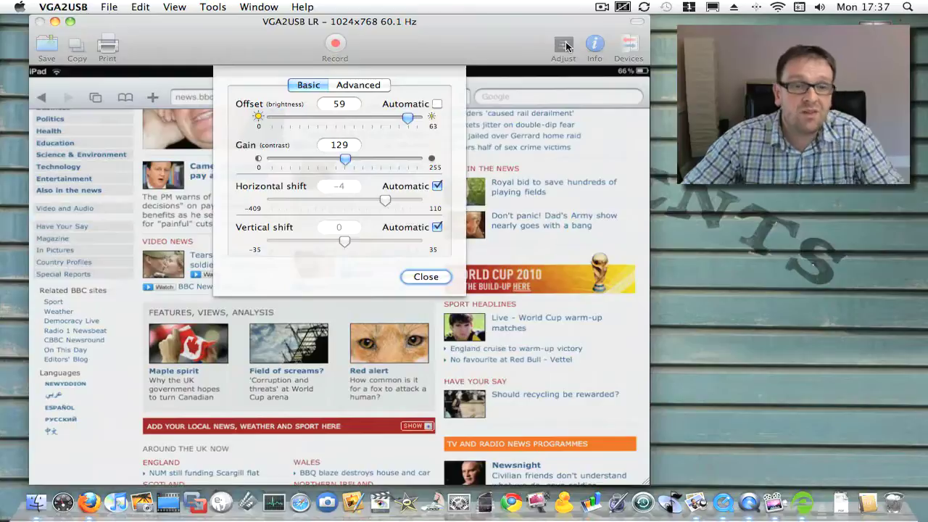
pyautogui.click(438, 104)
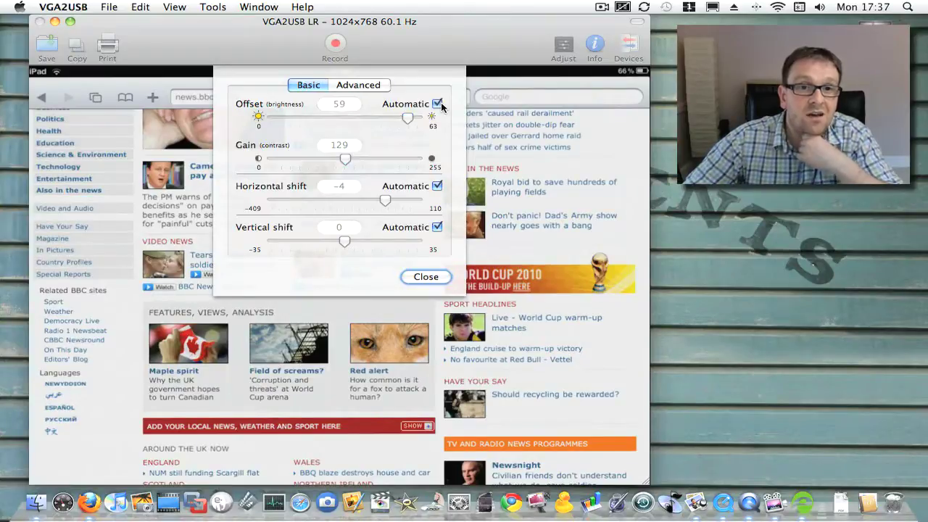
pyautogui.click(425, 277)
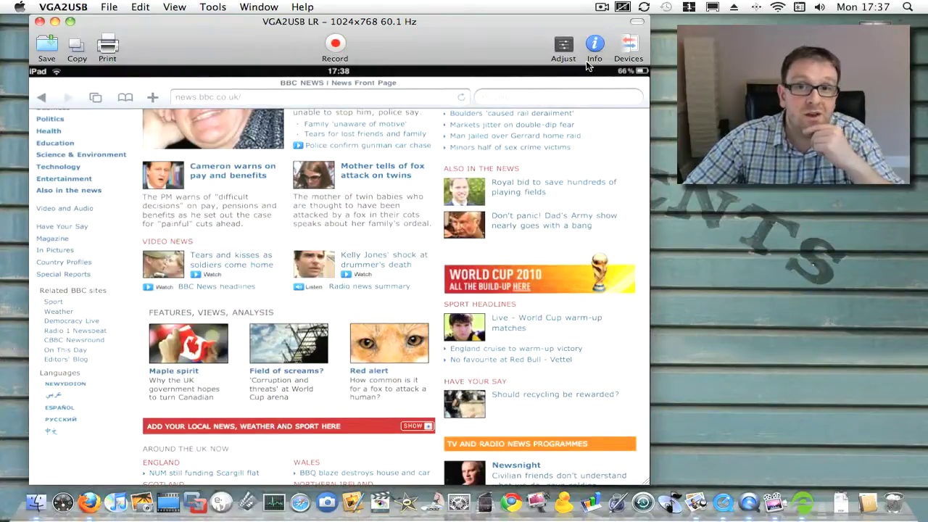
# Review the advanced adjustment settings, turn off automatic offset and gain, and close the VGA2USB capture window
pyautogui.click(566, 47)
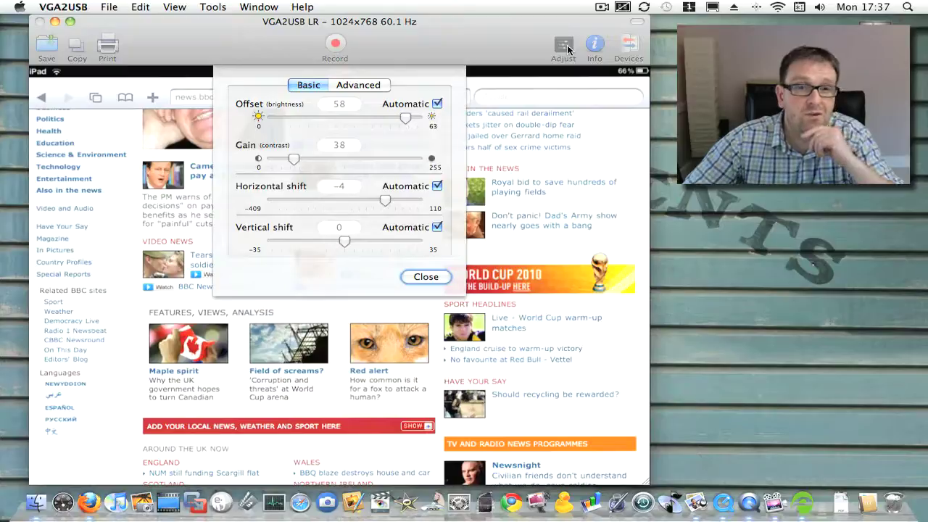
pyautogui.click(355, 86)
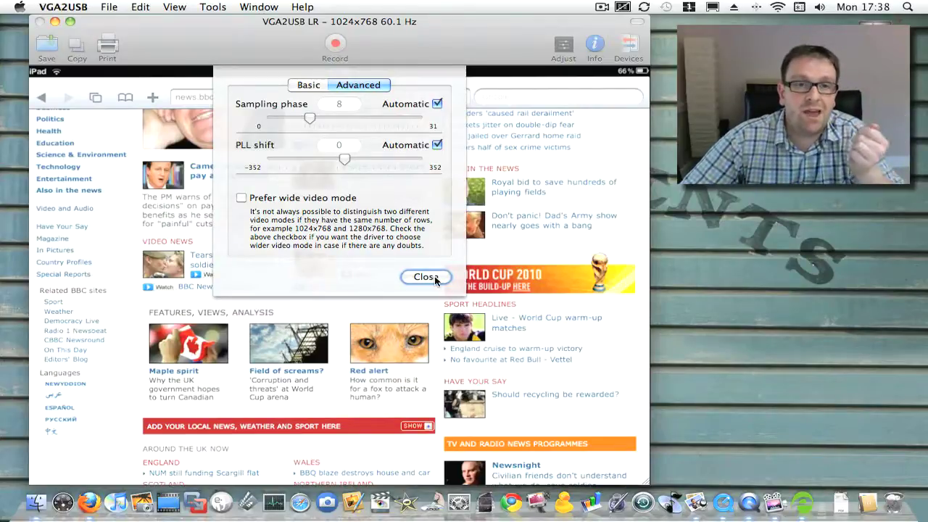
pyautogui.click(315, 86)
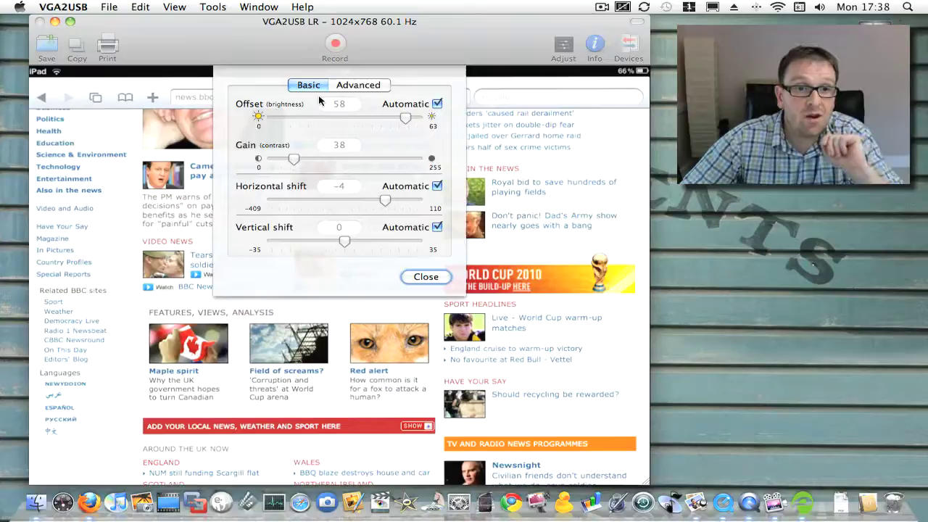
pyautogui.click(437, 104)
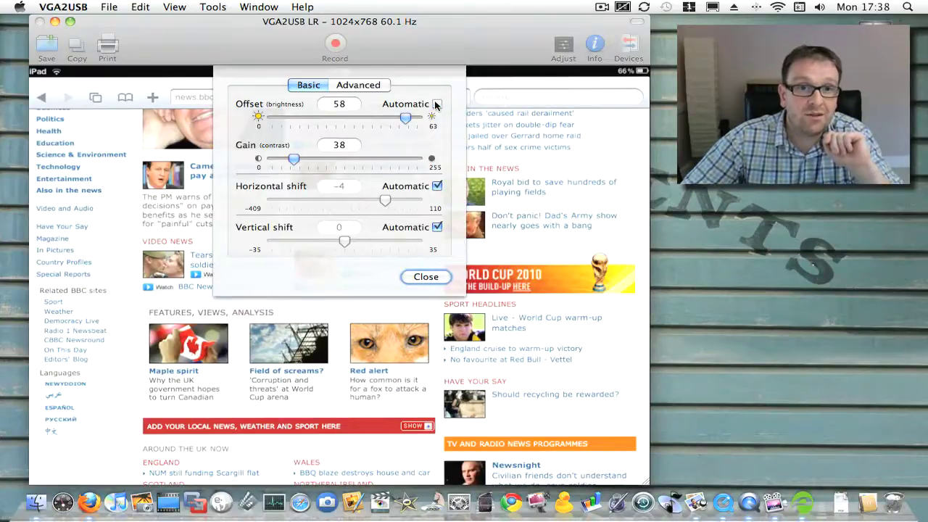
pyautogui.click(427, 277)
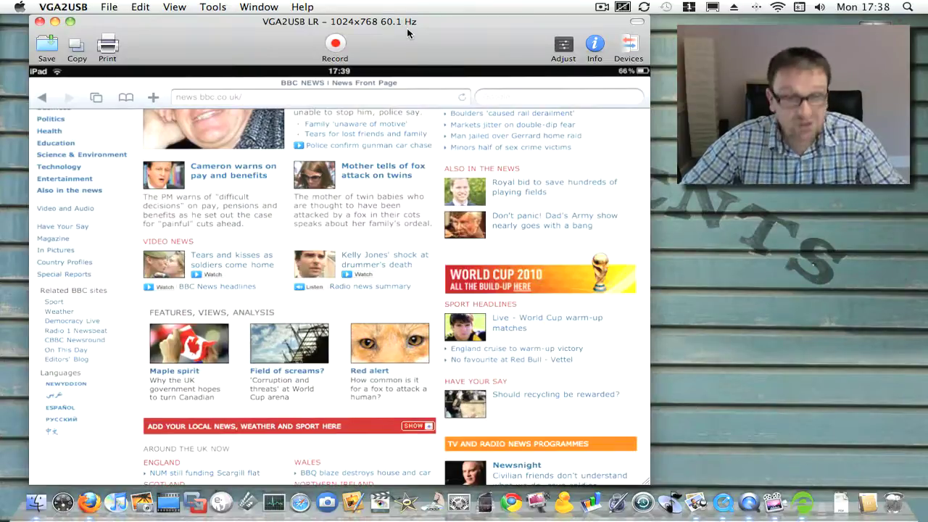
pyautogui.click(38, 21)
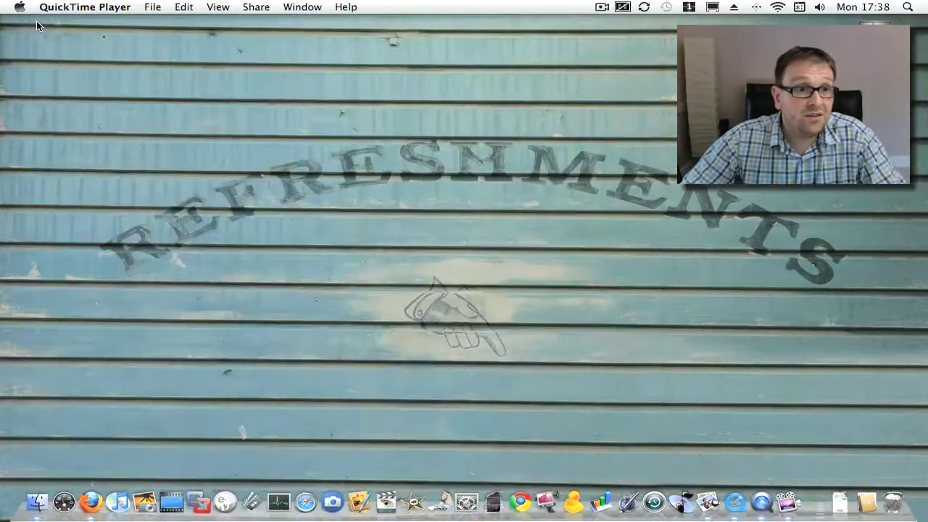
# Switch to Firefox and examine the VGA2USB signal grabber's specifications and update rates on the OneVideo product page
pyautogui.click(92, 502)
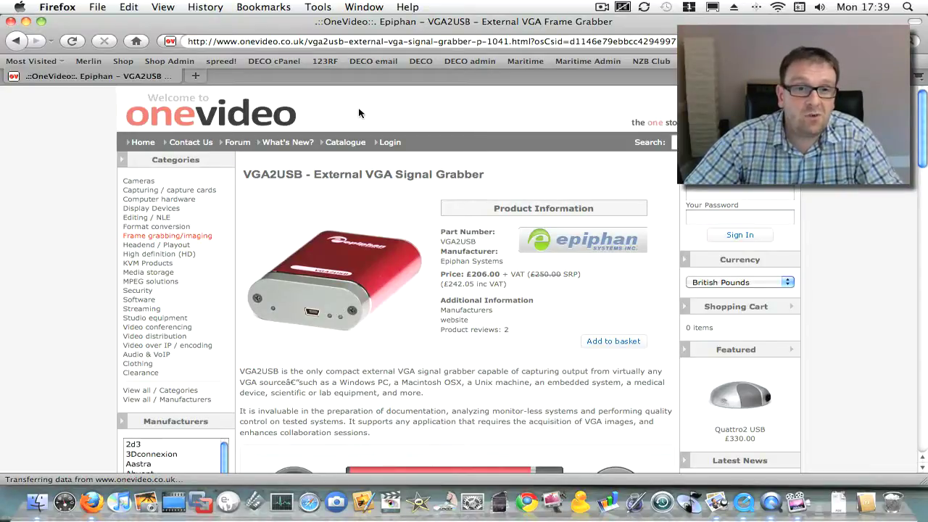
pyautogui.scroll(-15, 358, 113)
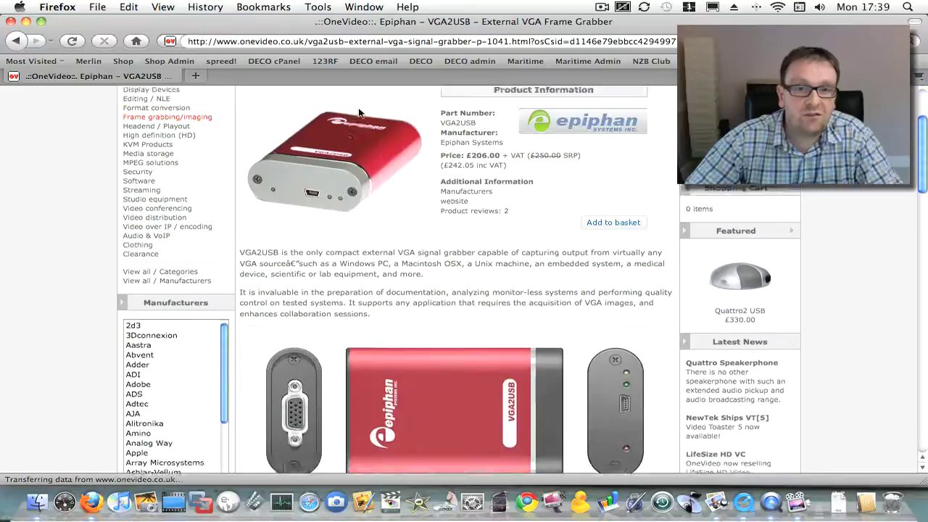
pyautogui.scroll(-3, 358, 110)
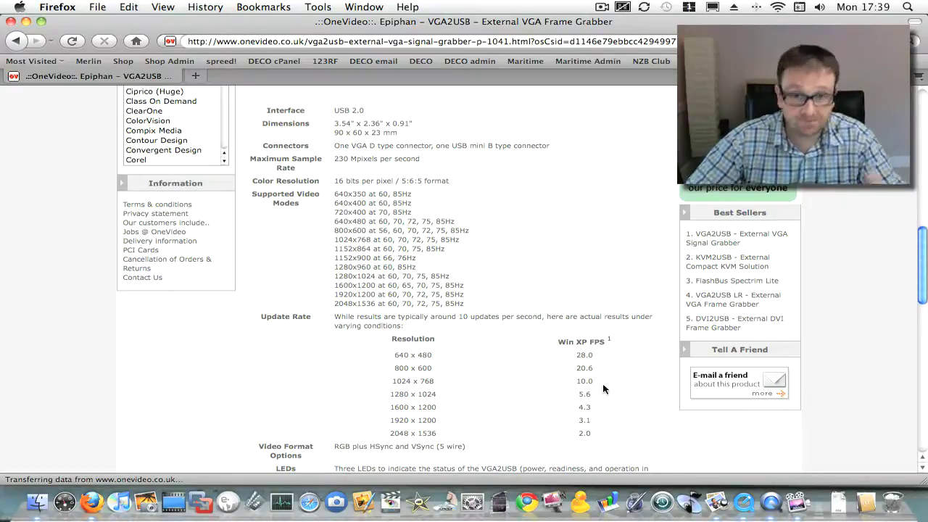
# Show the products of the manufacturer Epiphan Systems in the OneVideo shop
pyautogui.scroll(10, 602, 389)
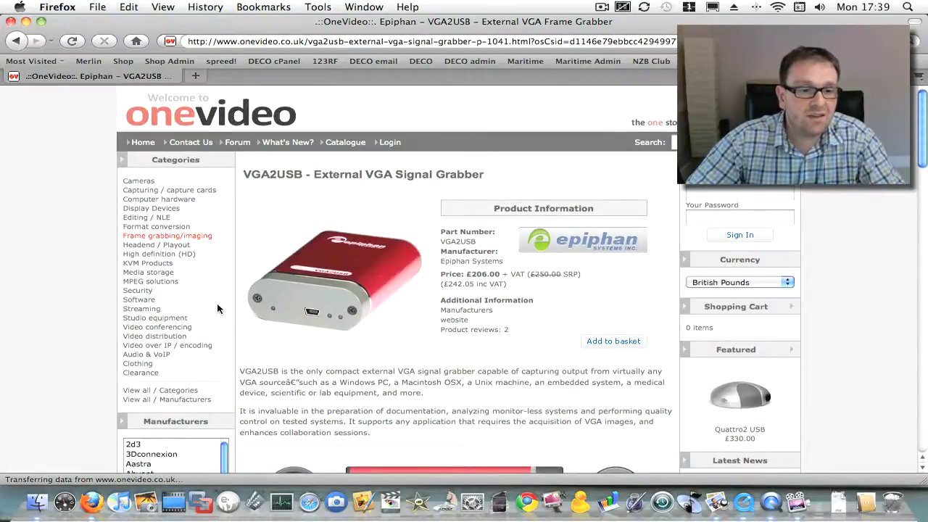
pyautogui.scroll(-5, 217, 304)
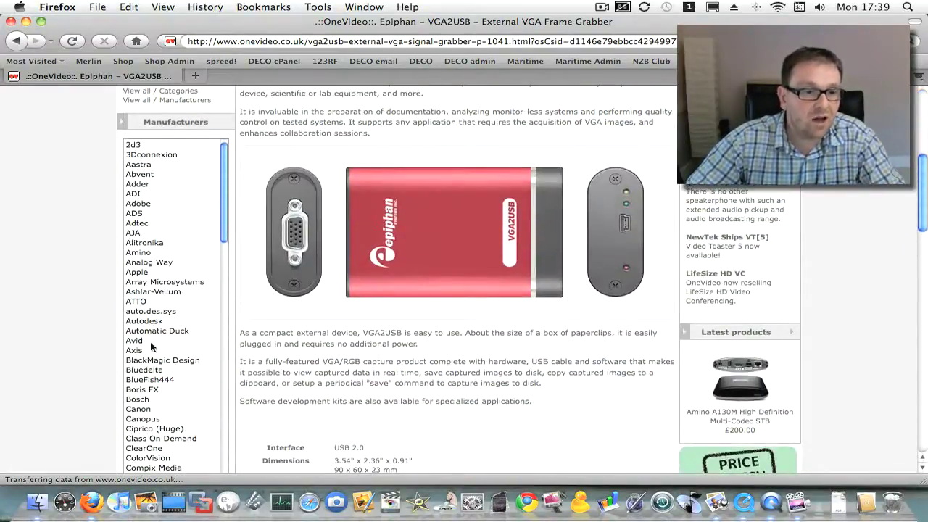
pyautogui.scroll(-8, 151, 346)
pyautogui.scroll(-1, 151, 346)
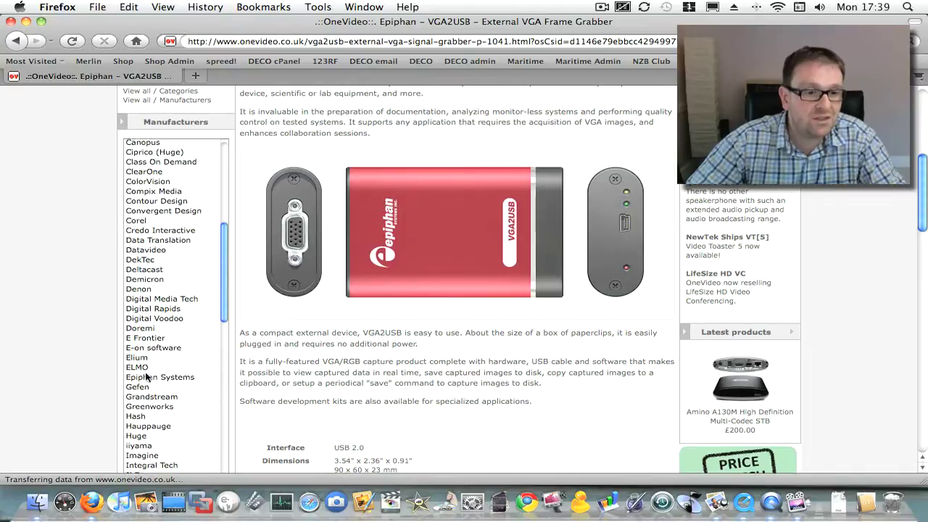
pyautogui.click(146, 378)
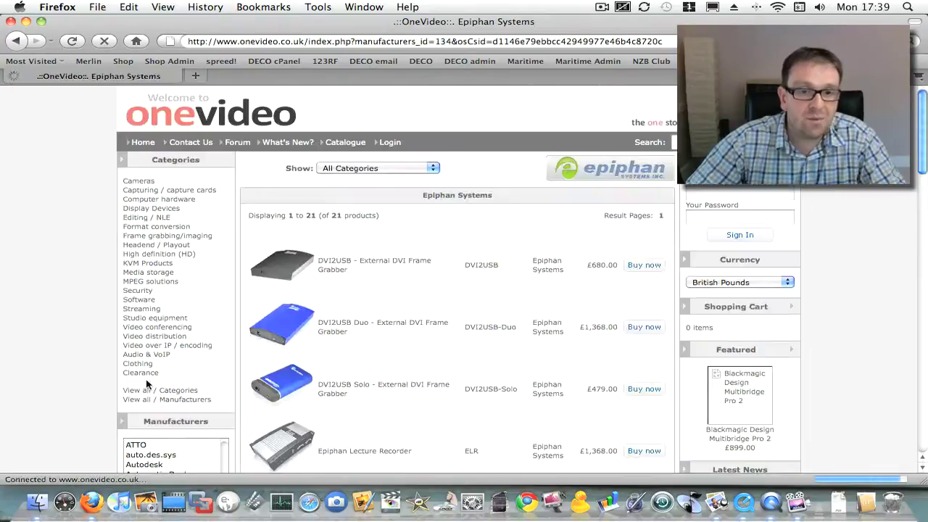
# Open the VGA2USB LR - External VGA Frame Grabber product page from the Epiphan Systems product list
pyautogui.scroll(-4, 427, 380)
pyautogui.scroll(-20, 458, 381)
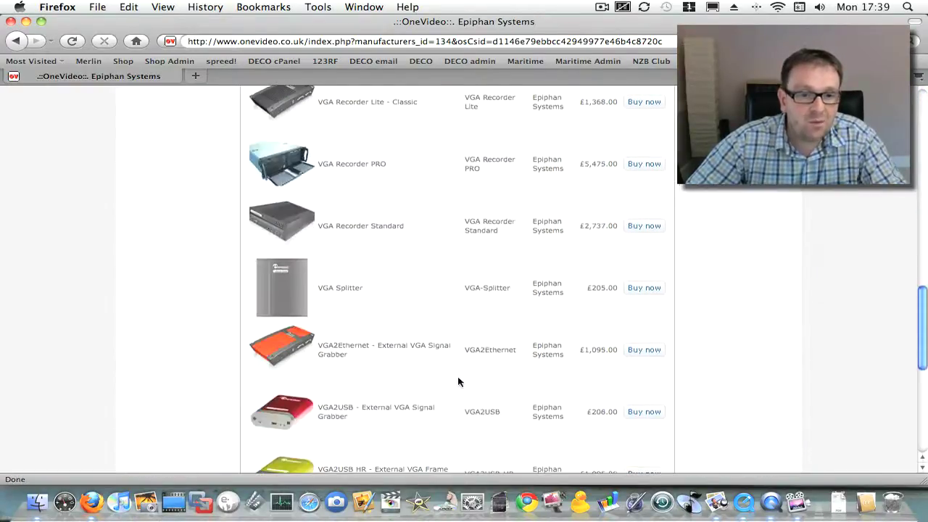
pyautogui.click(352, 352)
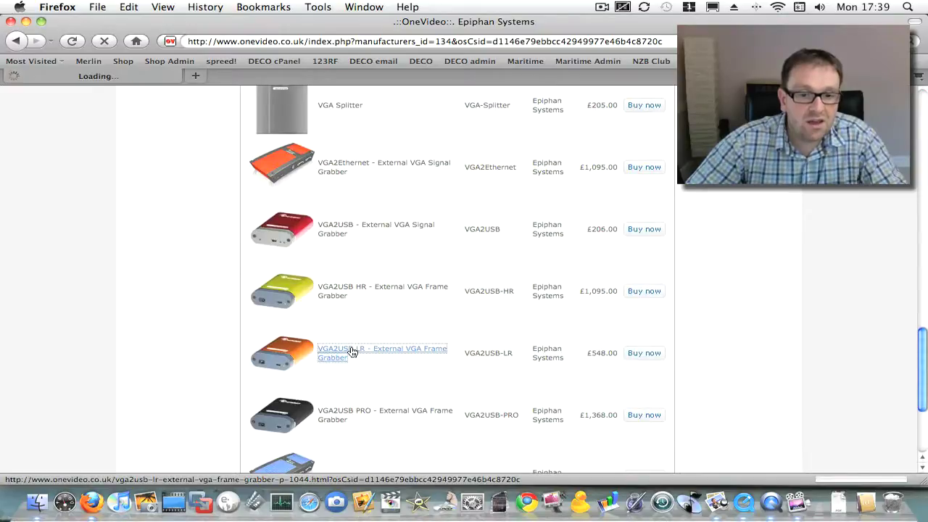
# Examine the VGA2USB LR's connectors, supported video modes, frame rates and price on its product page
pyautogui.scroll(-10, 350, 352)
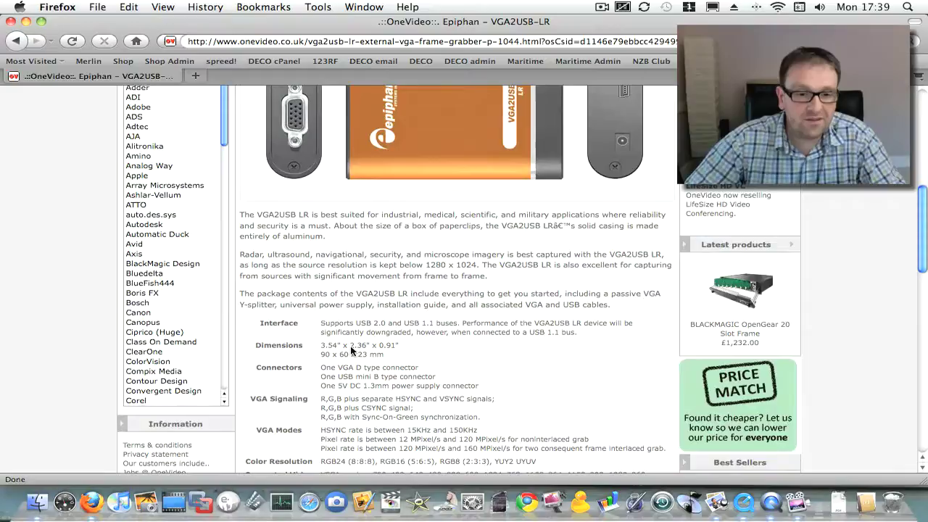
pyautogui.scroll(-2, 351, 351)
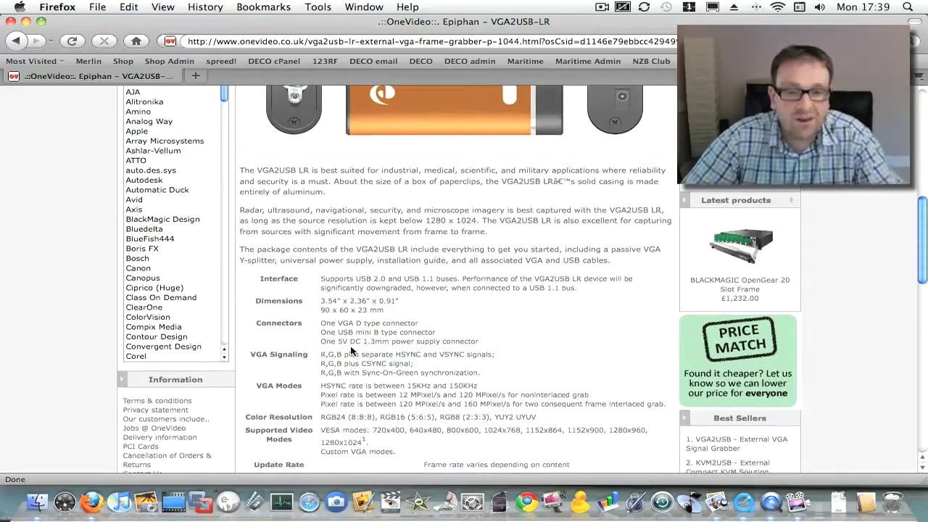
pyautogui.scroll(-8, 351, 351)
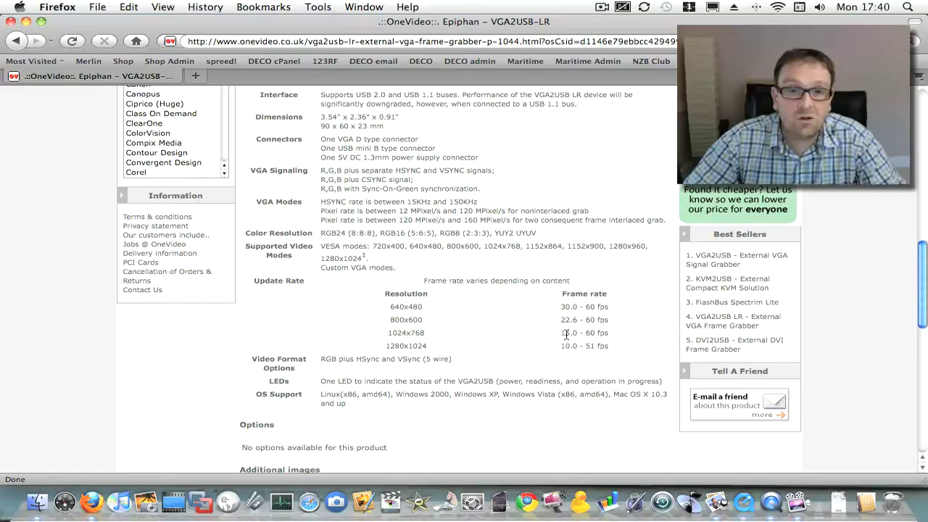
pyautogui.scroll(10, 566, 335)
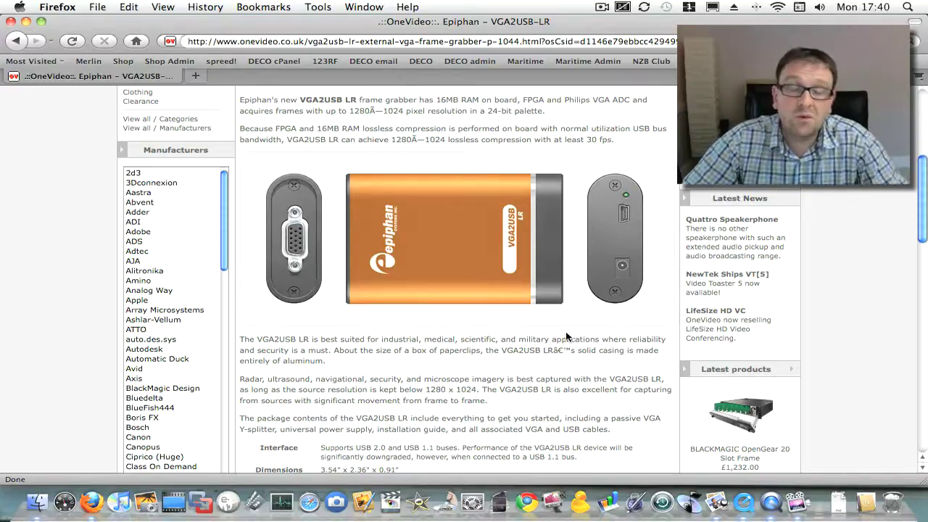
pyautogui.scroll(5, 566, 337)
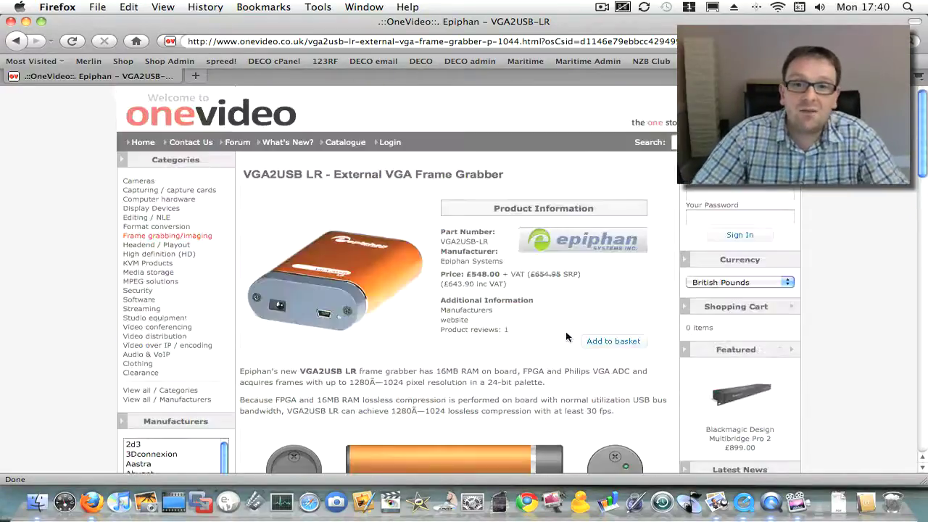